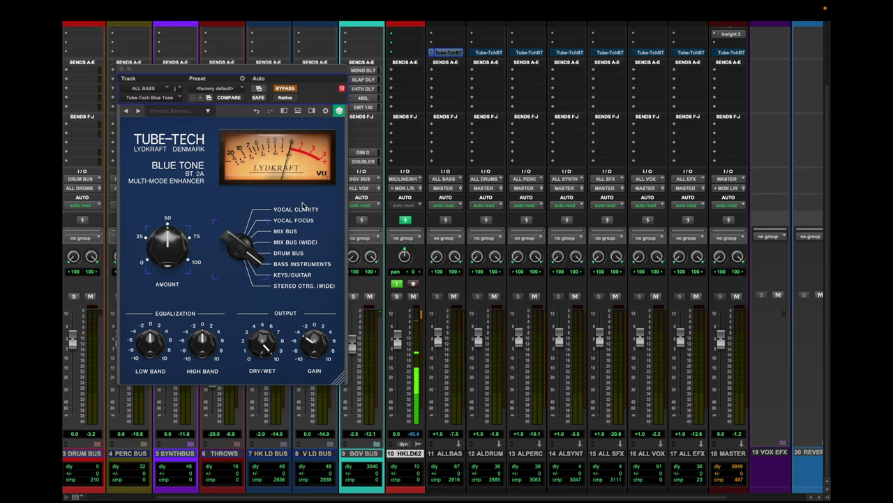
- Check Blue Tone on the DRUMS, PERC, SYNTH, SFX, VOX and EFX buses, returning to ALL BASS
mouse_move(298, 348)
mouse_move(173, 242)
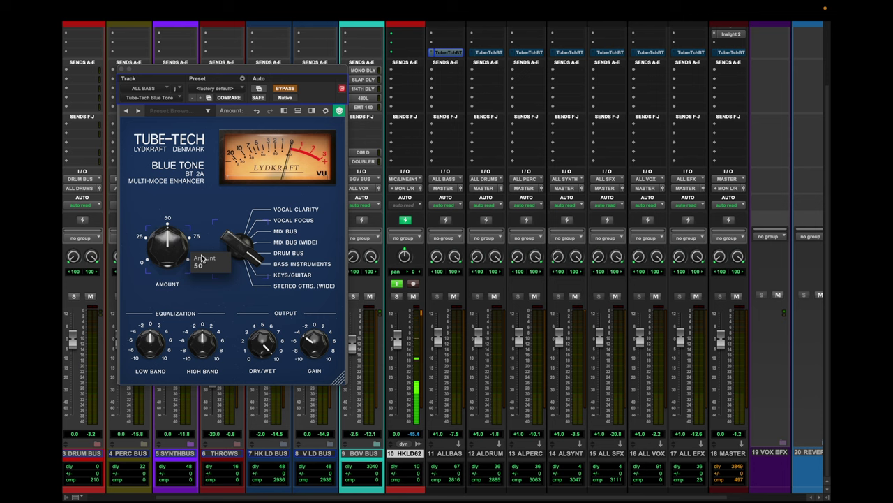
left_click(489, 53)
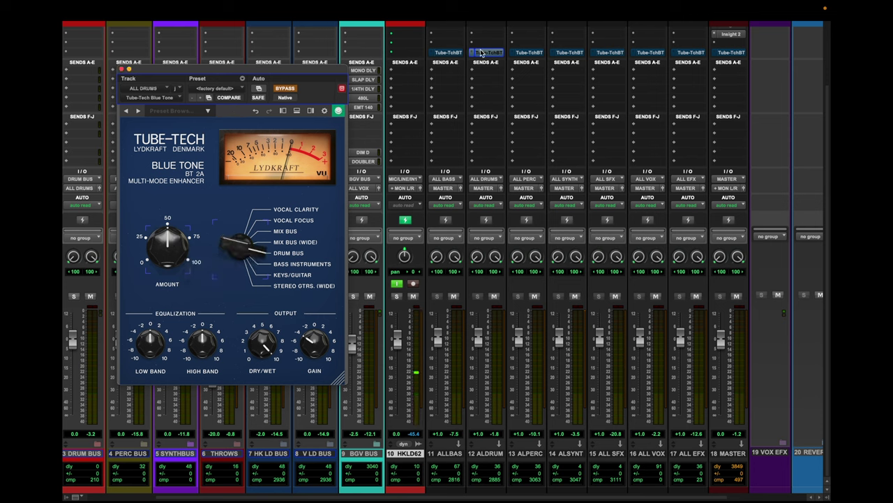
left_click(526, 52)
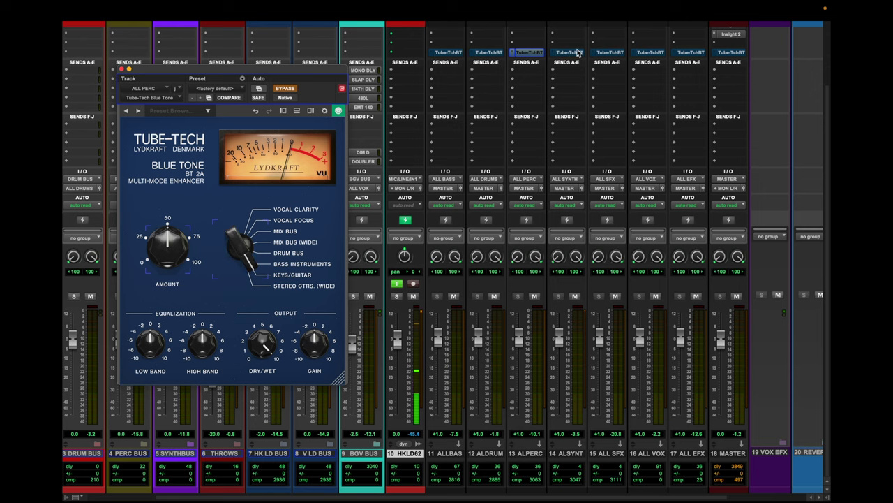
left_click(568, 53)
left_click(608, 52)
left_click(654, 55)
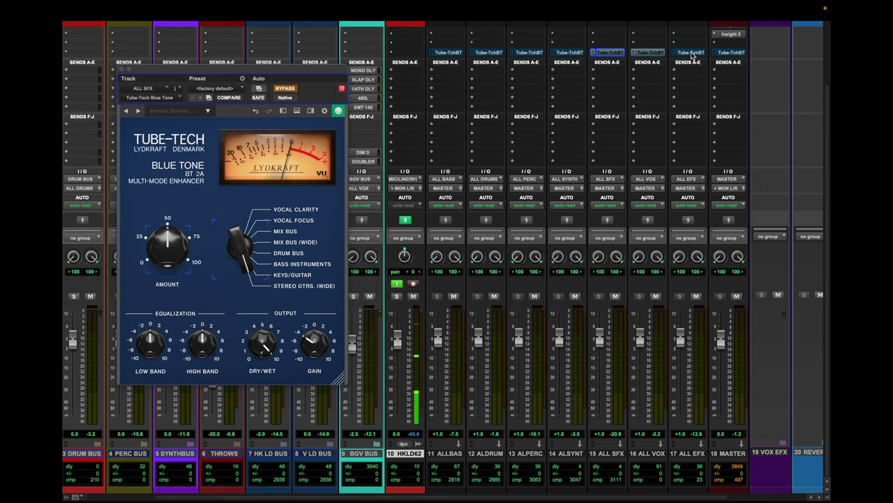
left_click(692, 55)
left_click(438, 55)
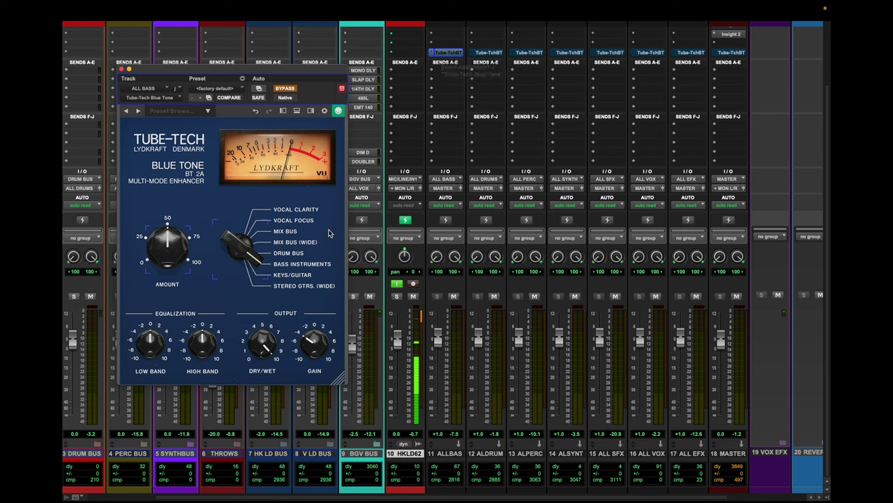
- Mute the HKLD62 channel, start mix playback, then unmute HKLD62
mouse_move(159, 239)
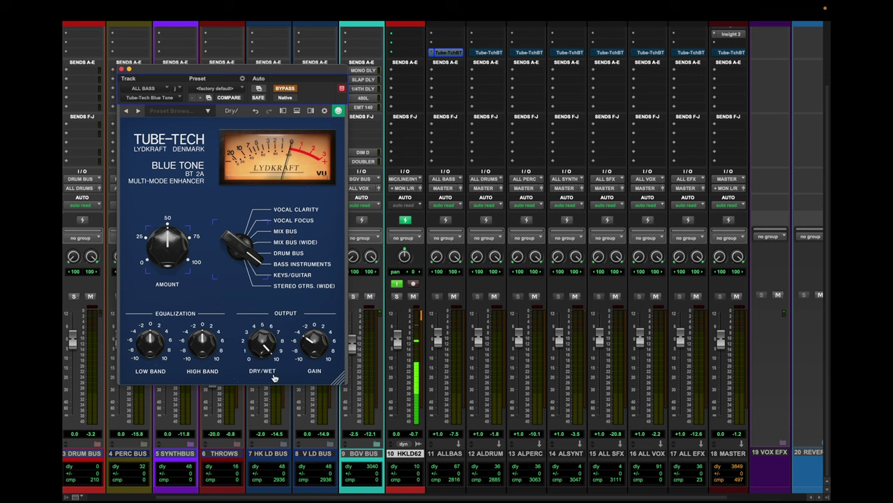
mouse_move(315, 342)
scroll(587, 200, "up", 3)
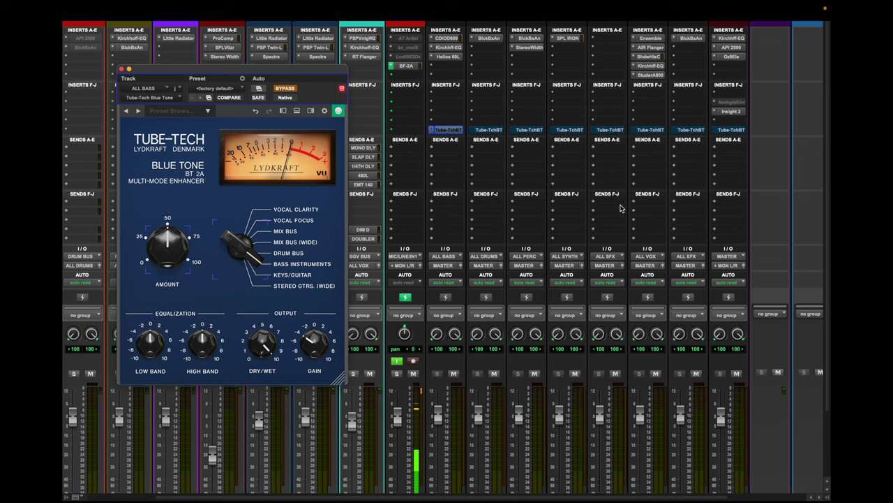
left_click(413, 373)
key("space")
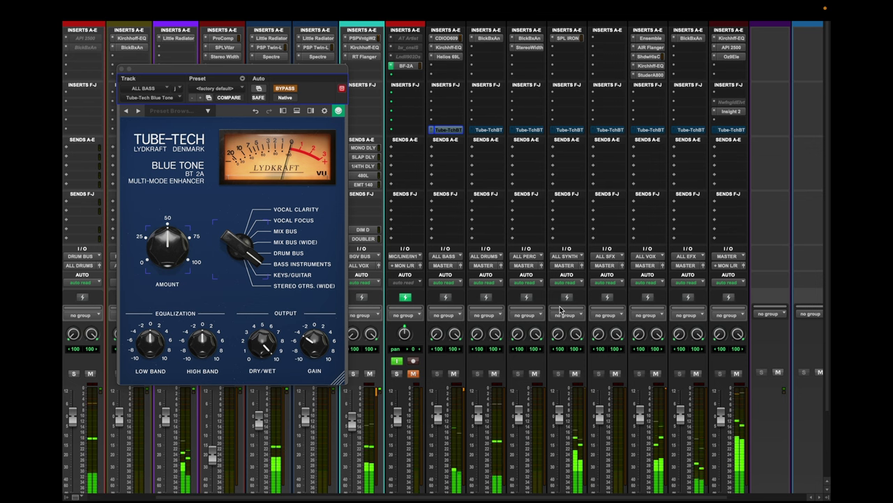
left_click(415, 374)
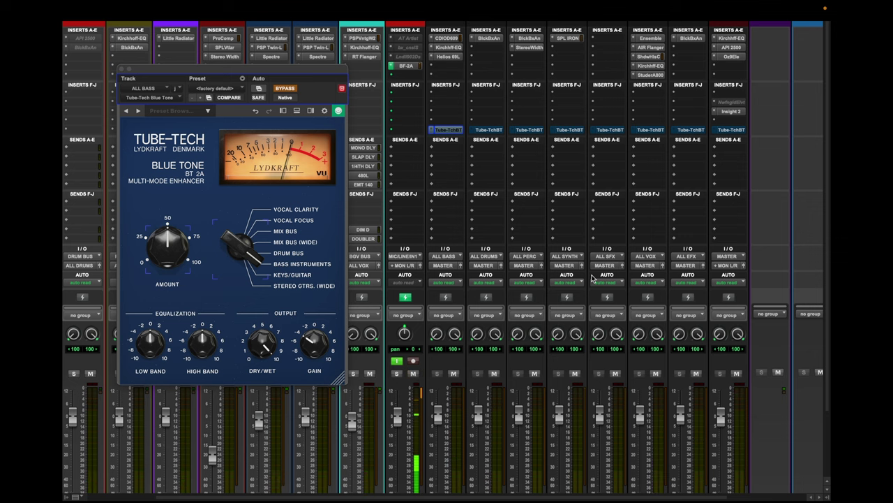
scroll(591, 278, "down", 1)
scroll(591, 278, "down", 1)
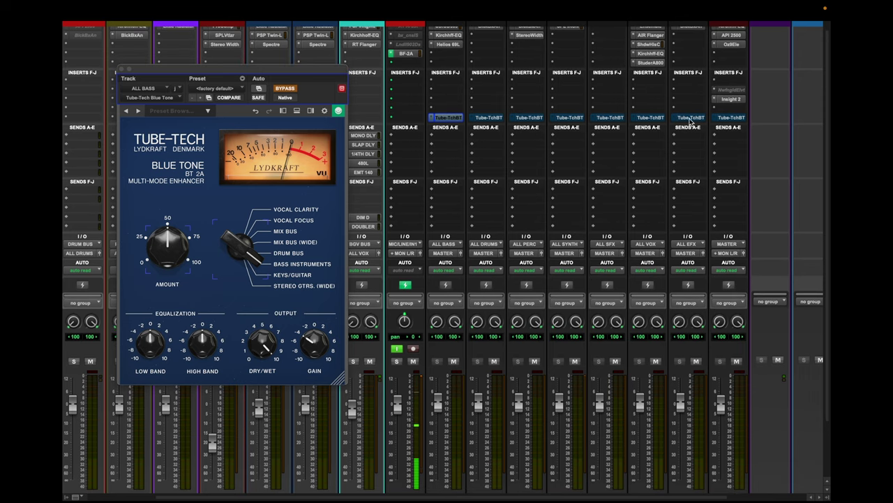
- Select tracks 11 ALLBAS through 18 MASTER and toggle Blue Tone on, then bypassed, across them
scroll(460, 418, "down", 5)
left_click(454, 463)
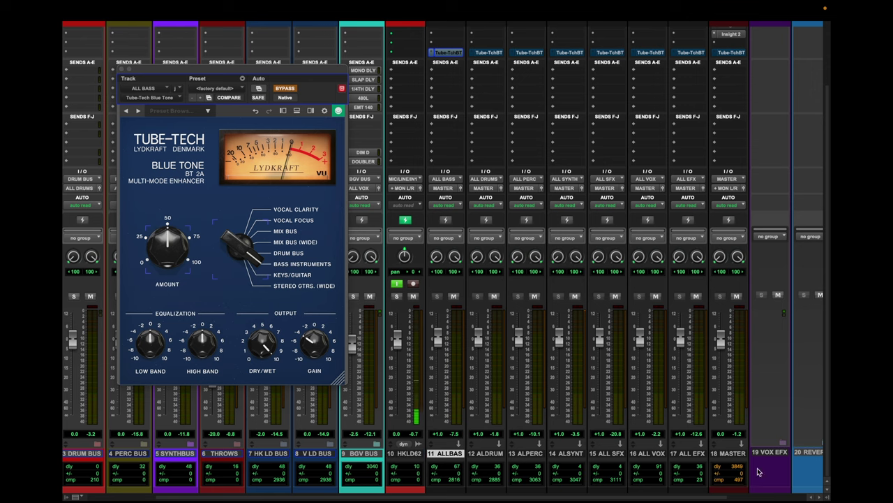
left_click(730, 459, "shift")
scroll(730, 459, "up", 5)
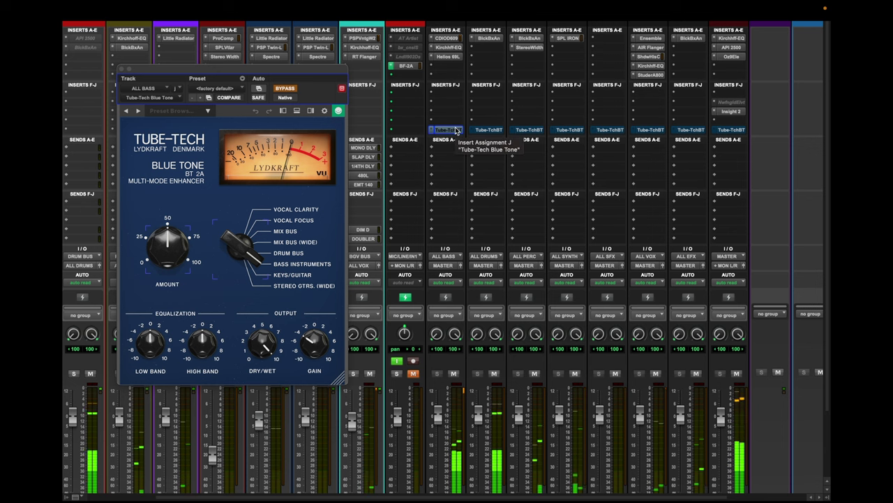
left_click(457, 131, "alt+super")
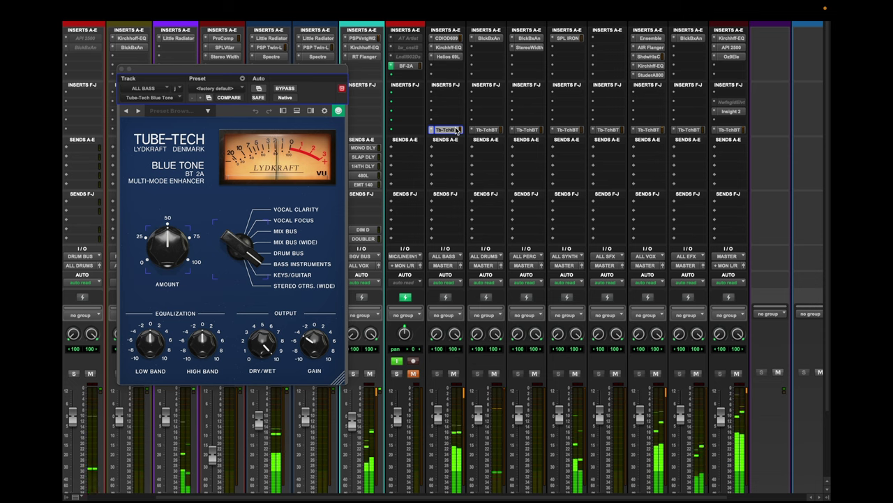
left_click(455, 130, "alt+super")
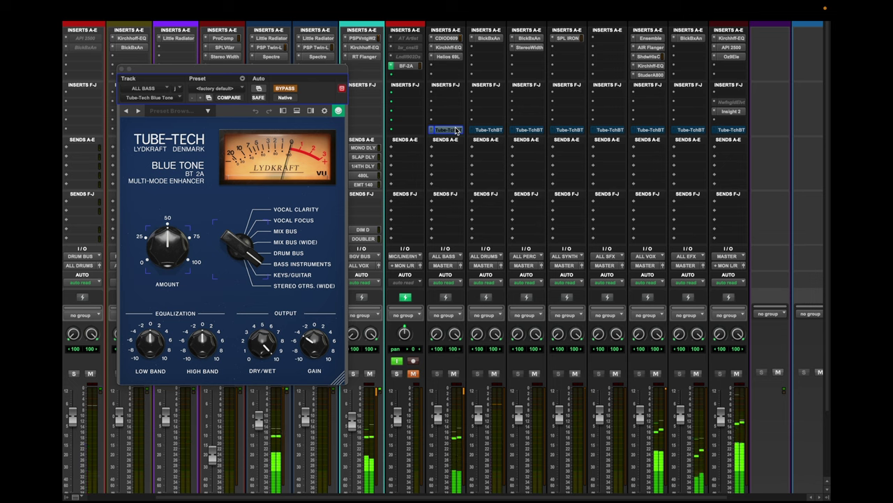
- Unmute the HKLD62 vocal channel on track 10
left_click(414, 374)
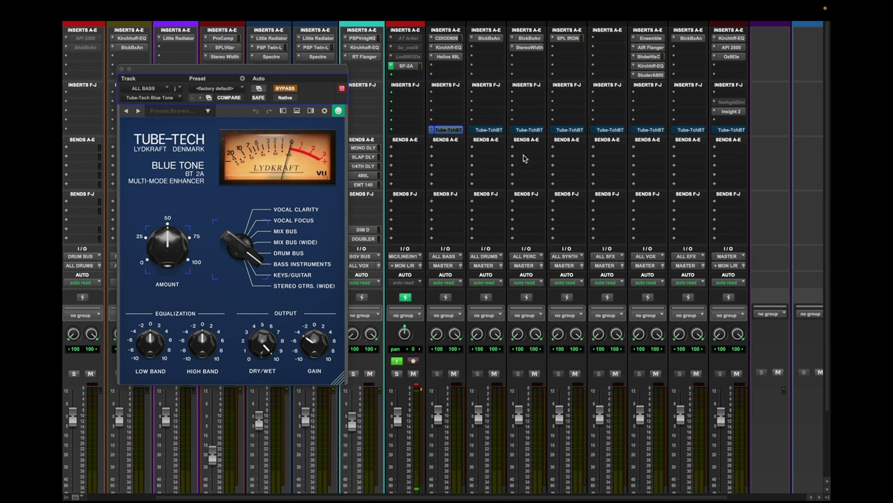
mouse_move(177, 238)
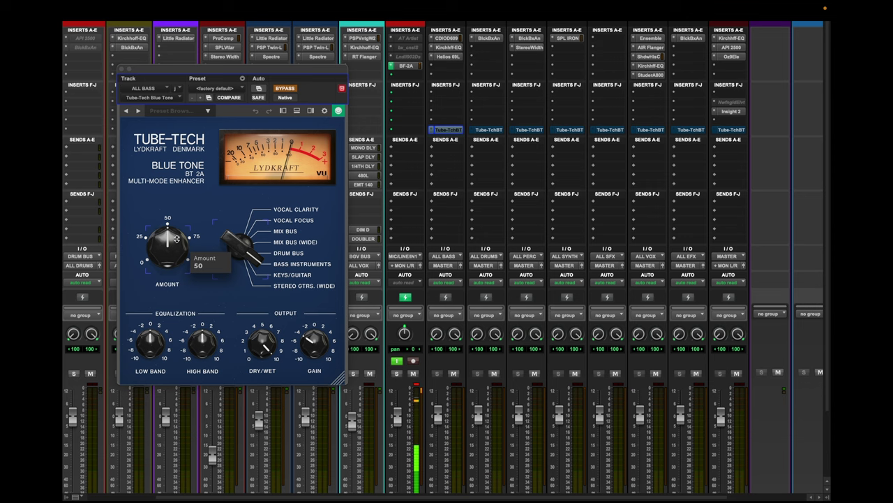
scroll(657, 269, "down", 3)
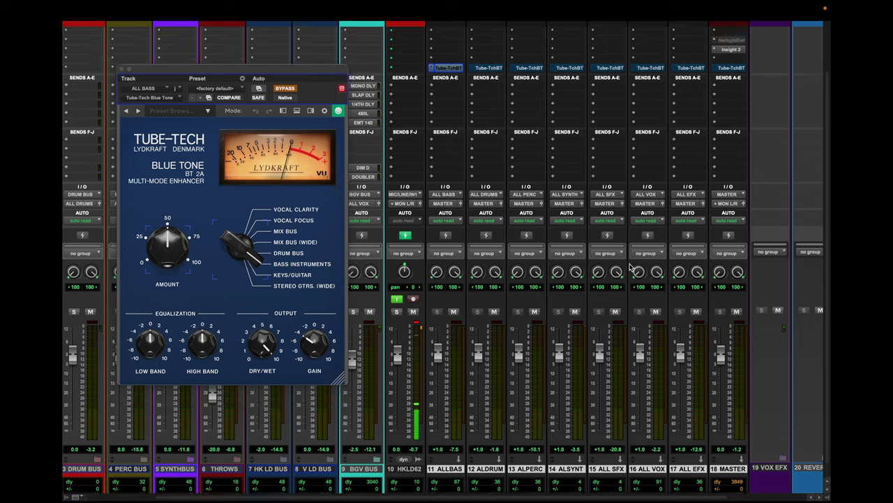
- Bypass and restore the ALL VOX Blue Tone to compare its effect
scroll(619, 112, "up", 3)
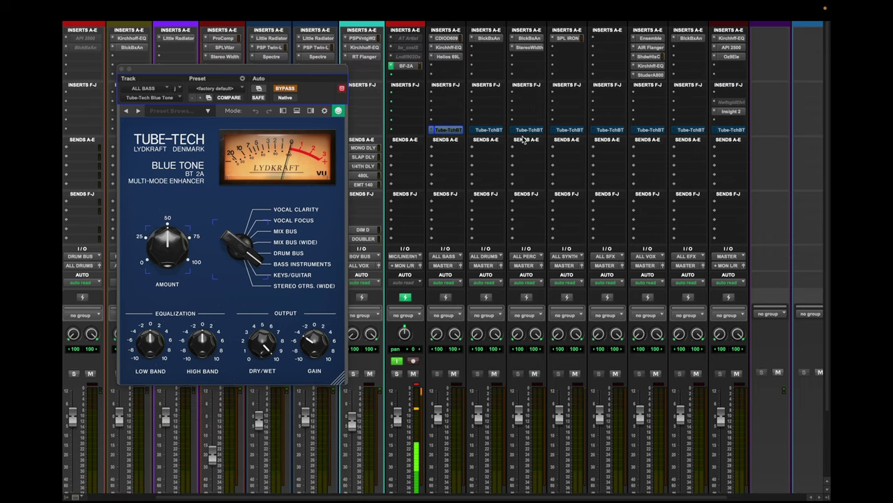
scroll(617, 221, "down", 3)
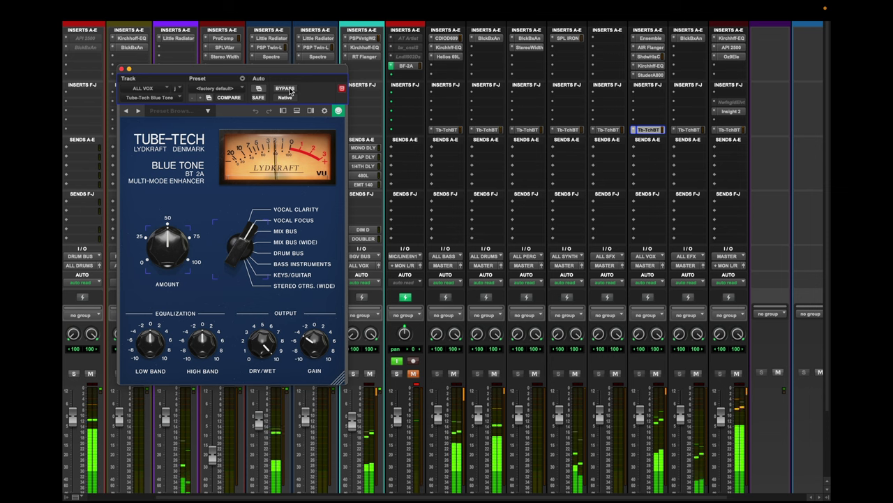
left_click(285, 89)
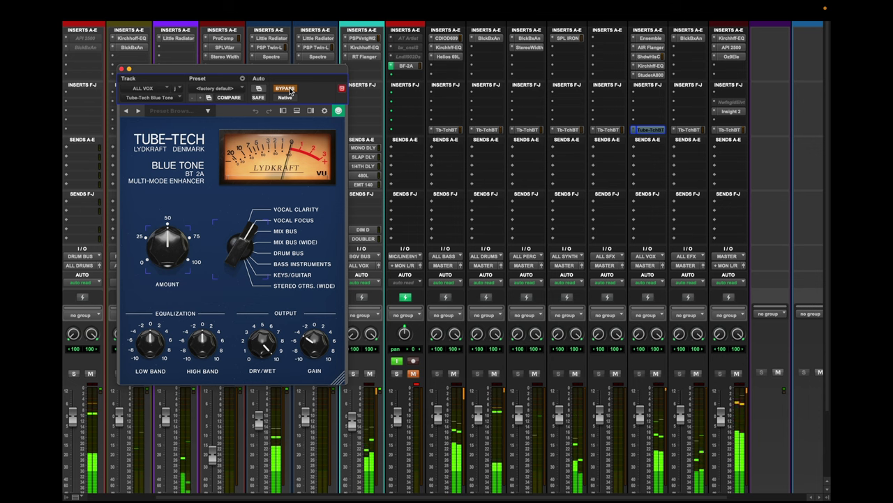
left_click(289, 91)
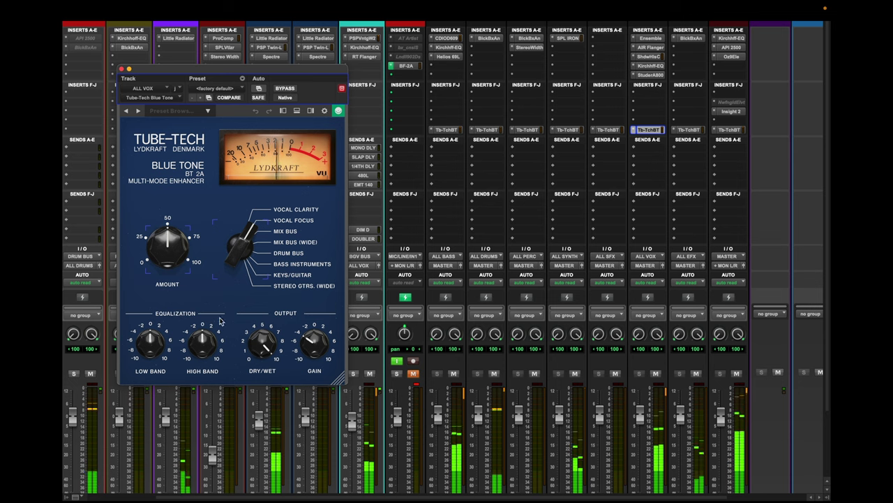
- Switch the ALL VOX Blue Tone mode to Vocal Focus and A/B it, ending bypassed
left_click_drag(236, 247, 238, 289)
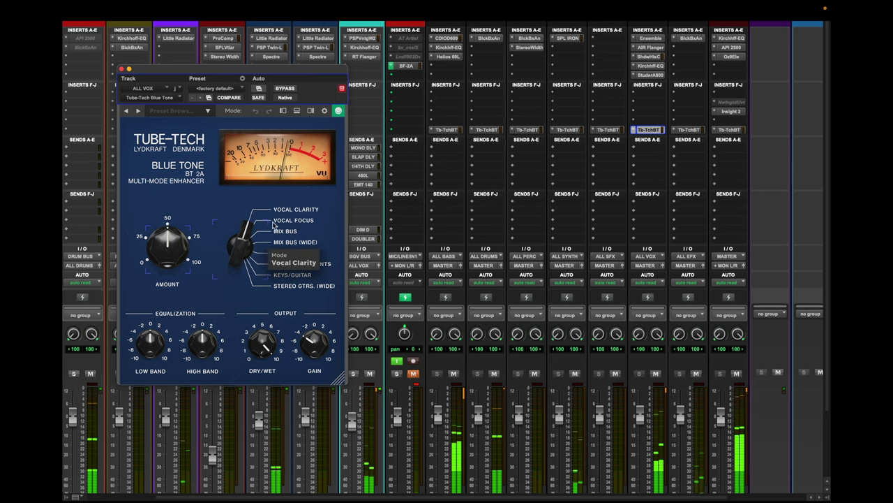
left_click(294, 89)
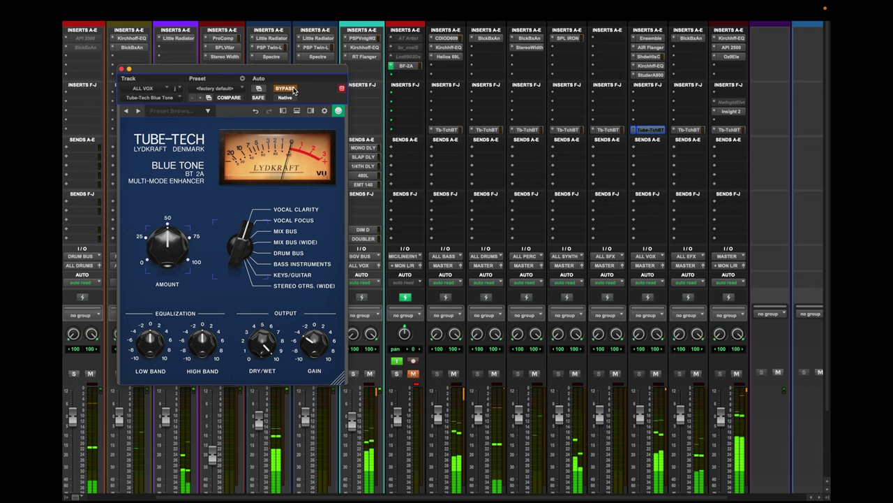
left_click(294, 89)
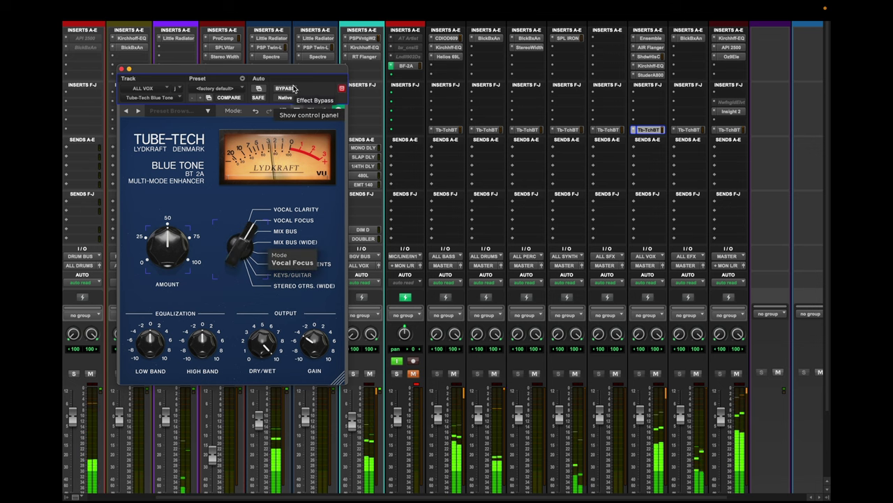
left_click(294, 89)
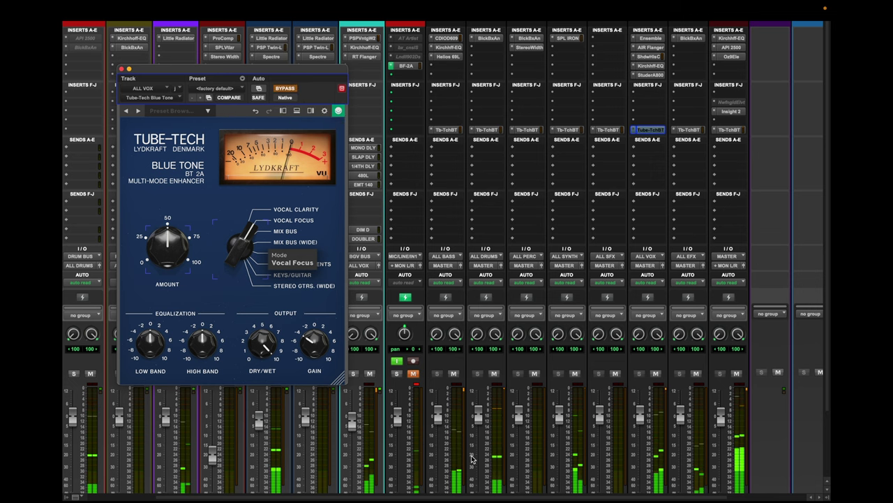
scroll(384, 209, "down", 3)
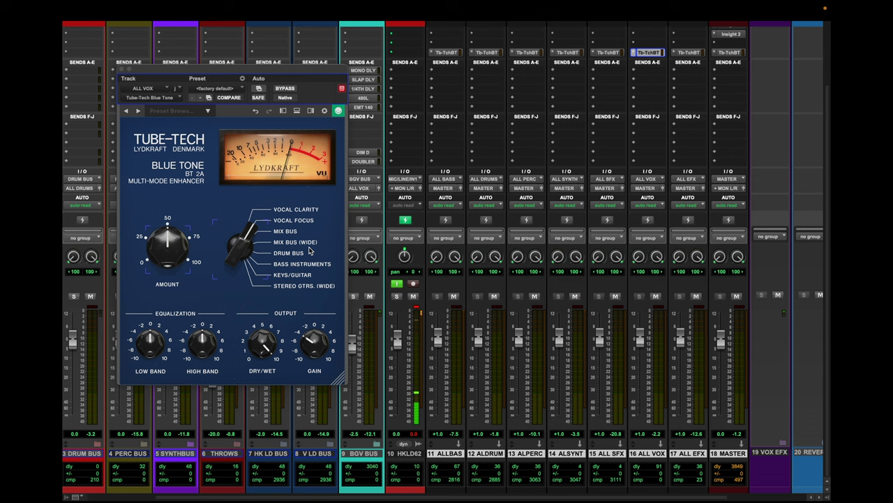
- Show the MASTER track's Tb-TchBT Blue Tone insert in the plugin window
left_click(725, 53)
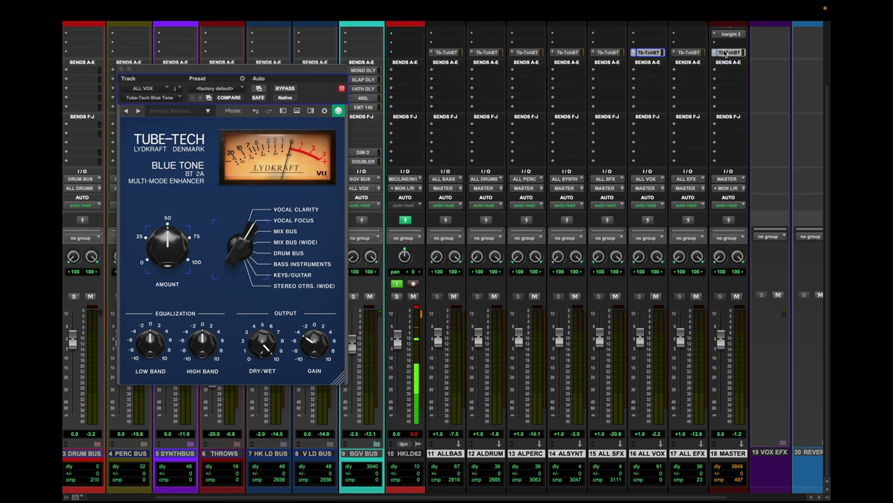